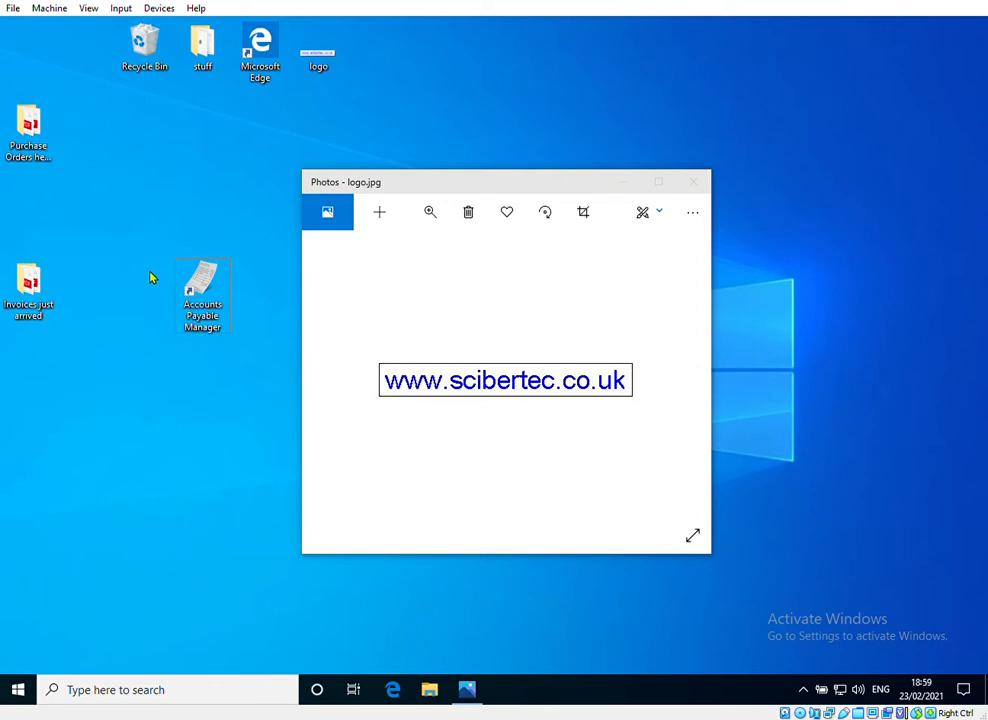
Step: Launch Accounts Payable Manager from the desktop and bring its window in front of the logo image
double_click(205, 295)
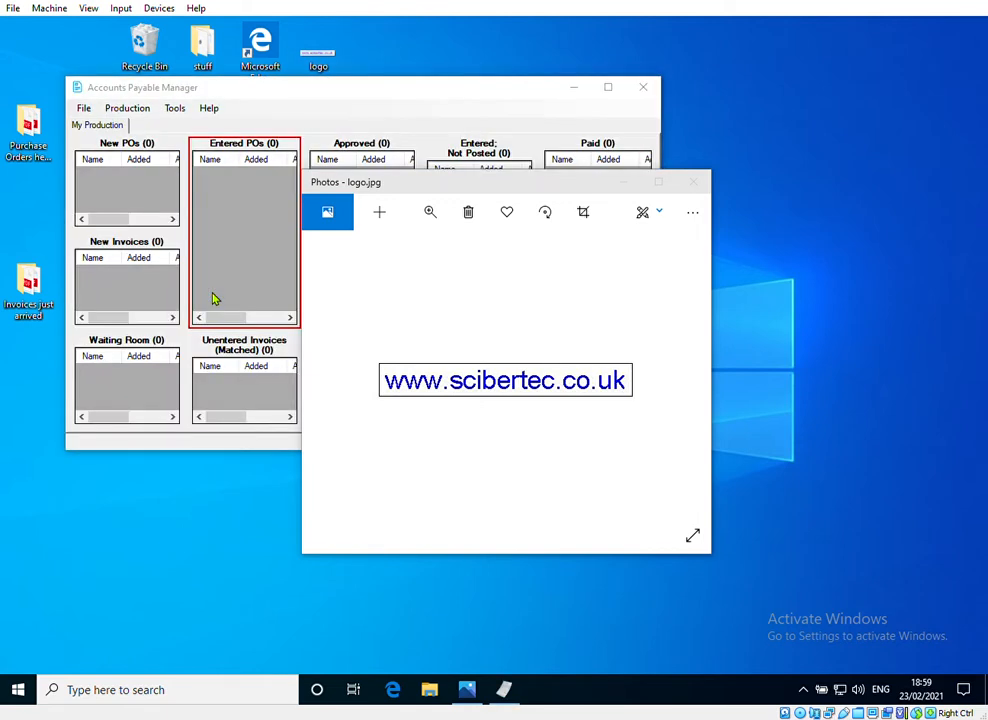
click(241, 97)
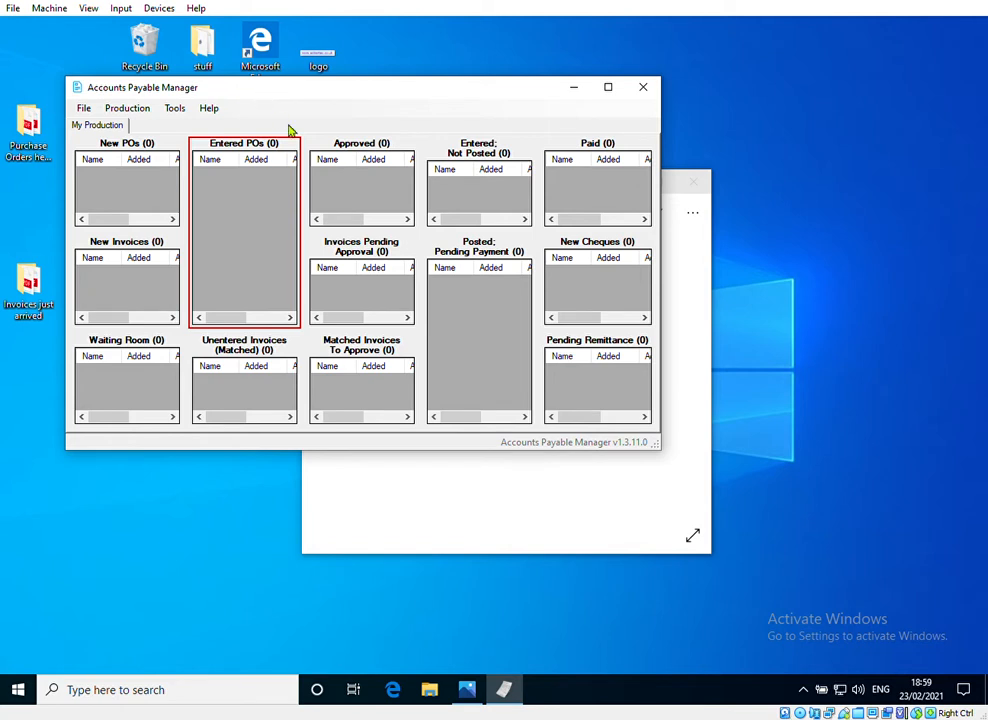
Step: Examine the workflow boxes of My Production, from New POs and New Invoices through approval and posting to Paid and Pending Remittance
click(315, 168)
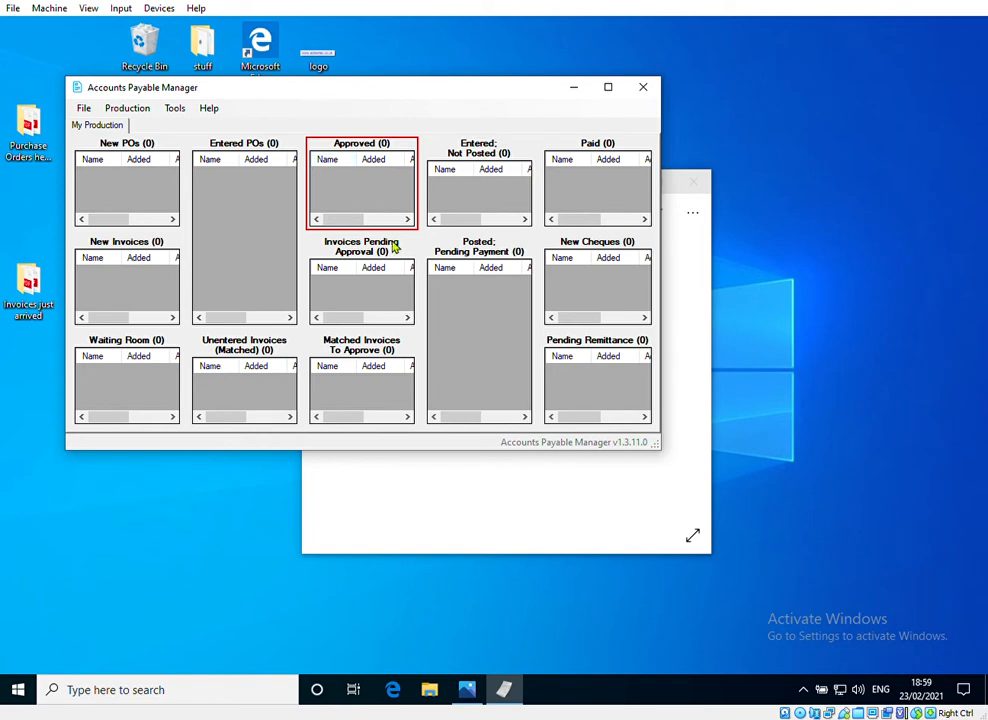
click(461, 327)
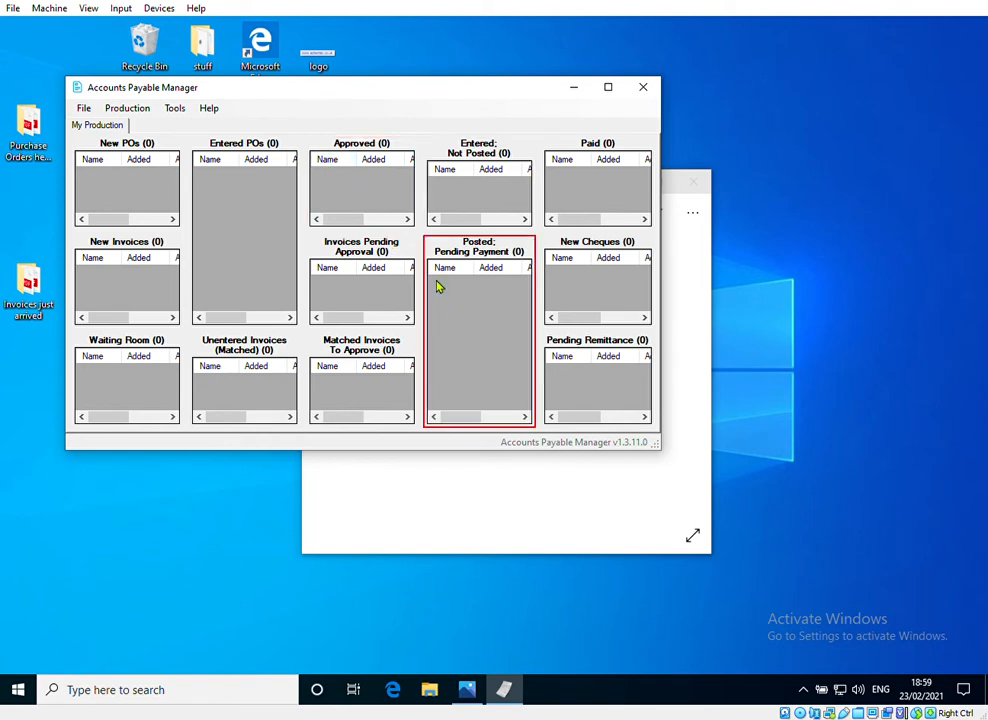
click(250, 285)
click(177, 282)
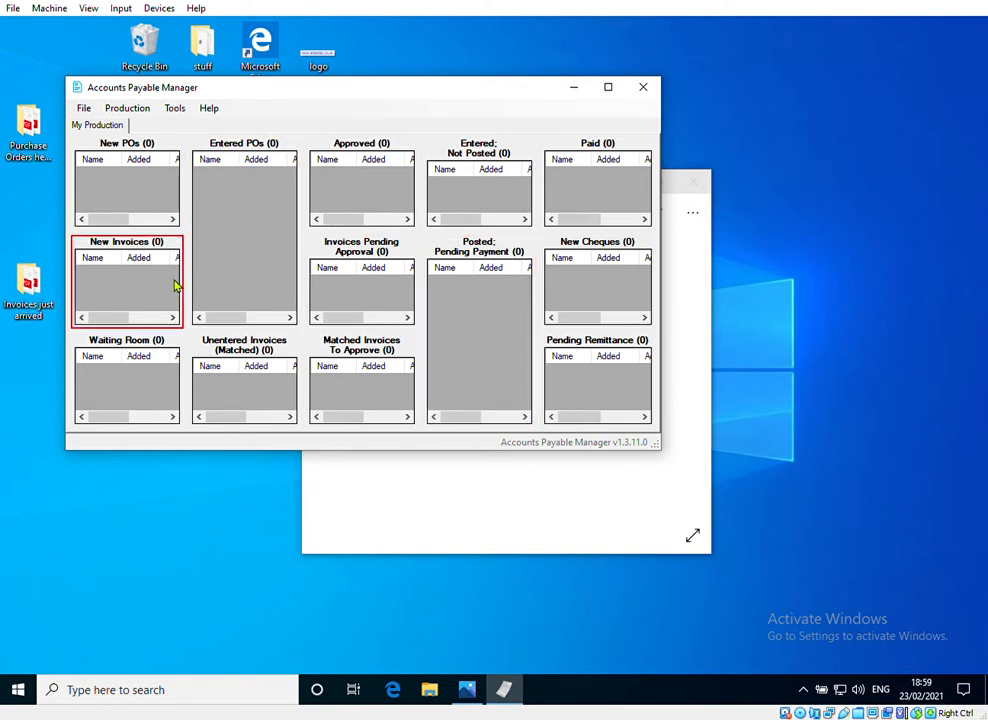
click(147, 218)
click(206, 188)
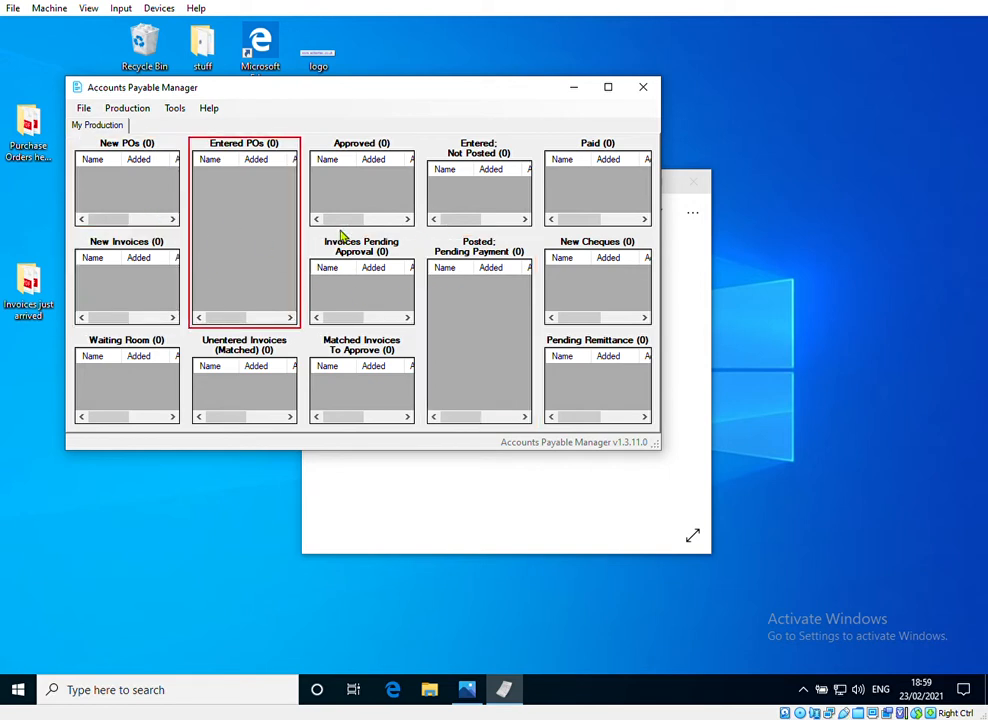
click(265, 368)
click(398, 350)
click(415, 310)
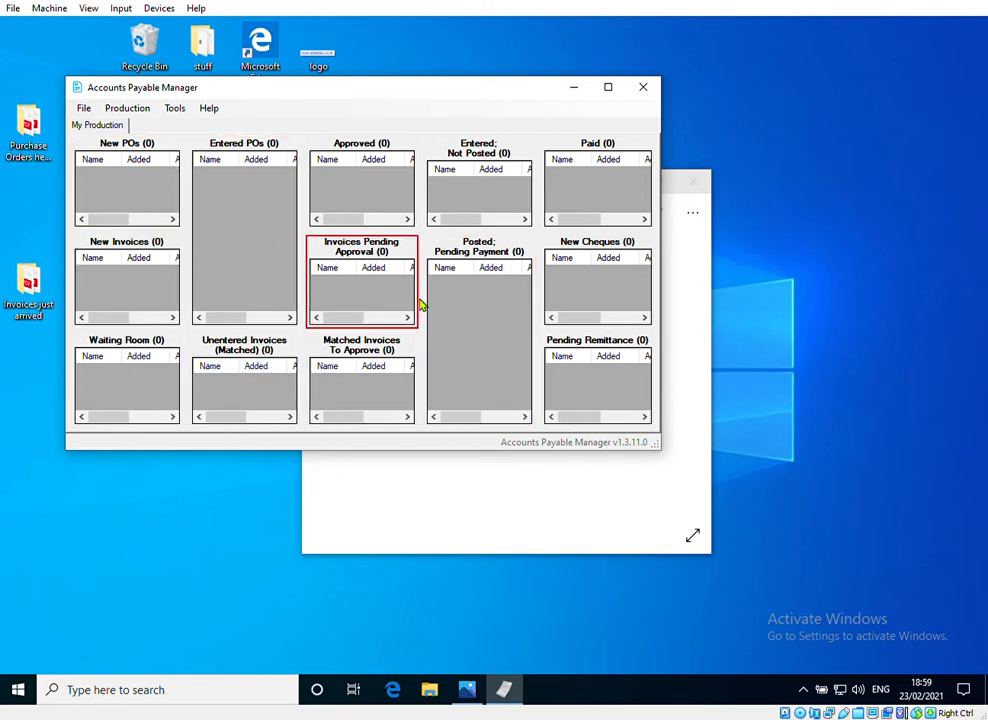
click(578, 295)
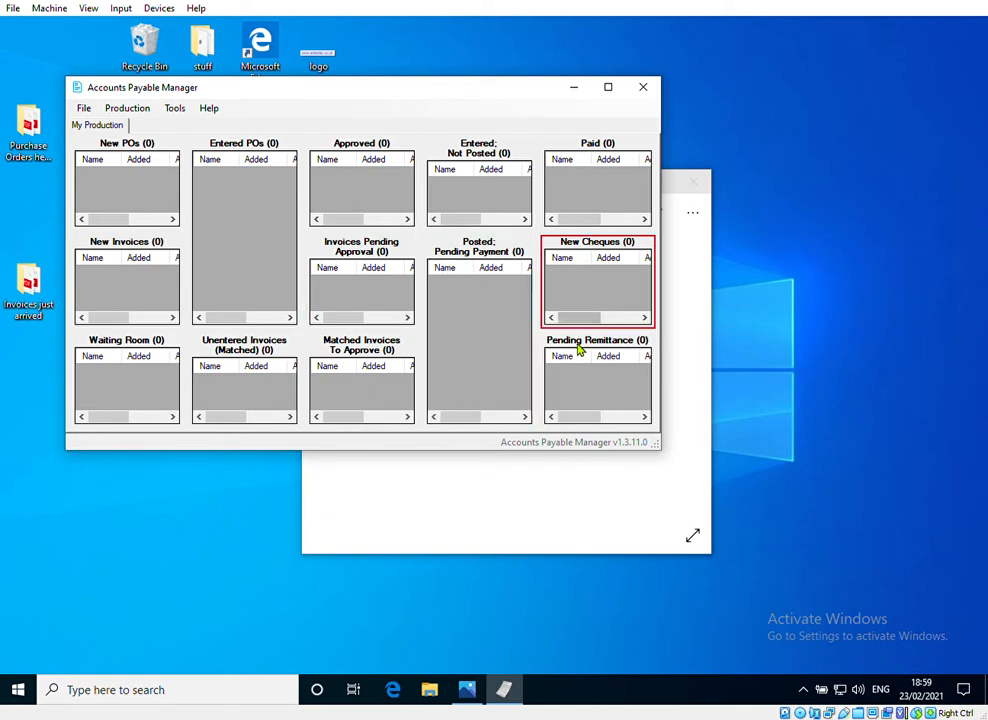
click(584, 172)
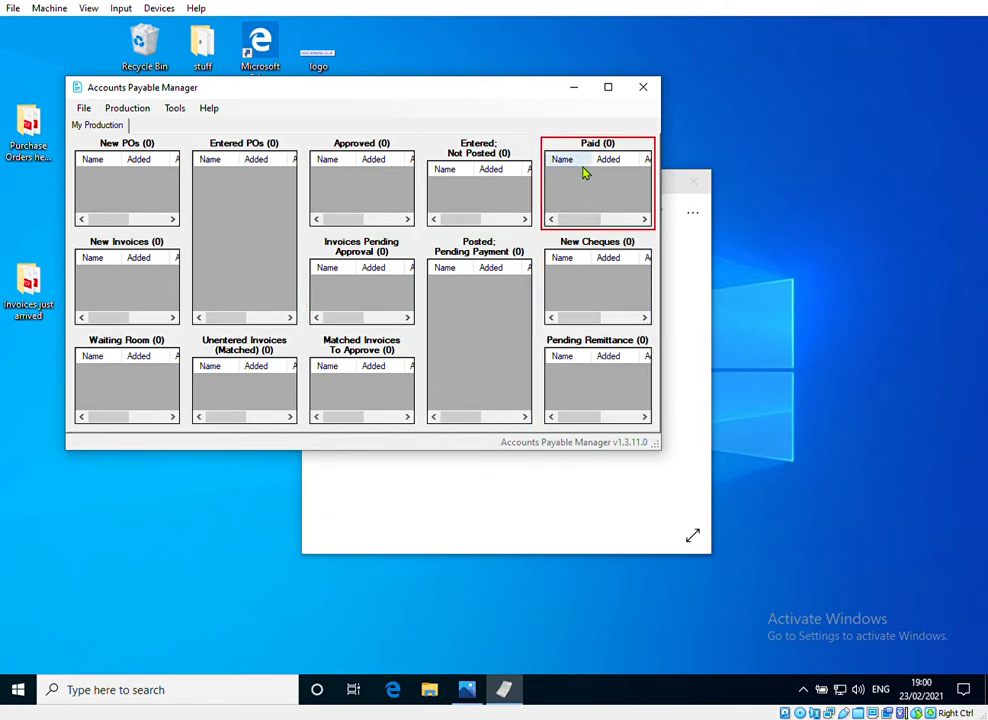
click(592, 385)
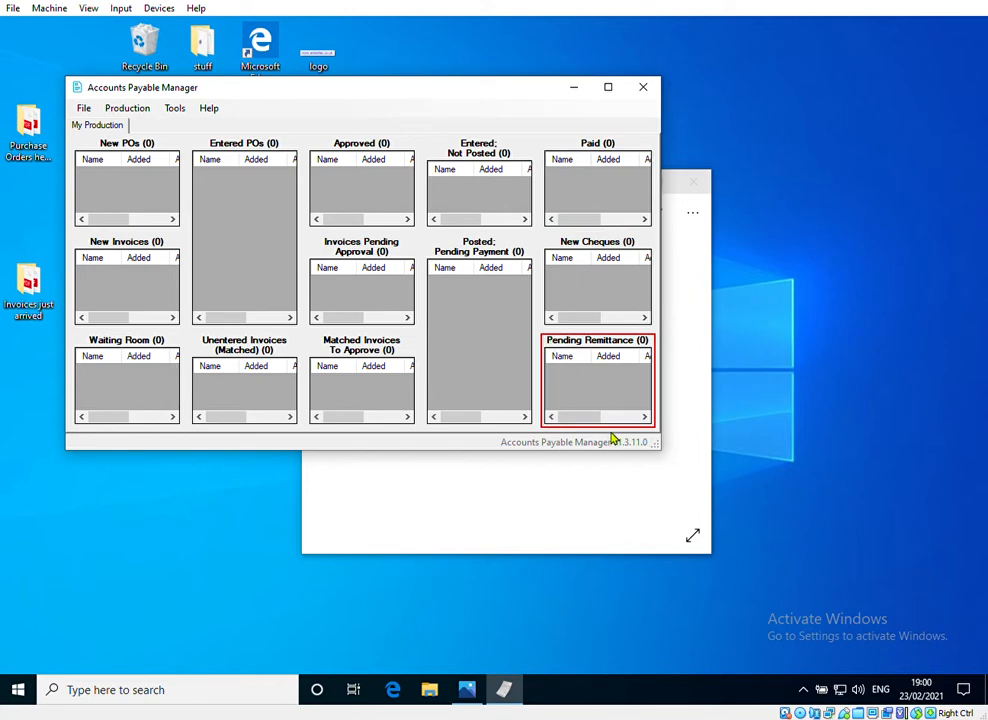
Step: Enlarge the Accounts Payable Manager window and add PO-AAseason2-PO901 from the "Purchase Orders heading my way" folder to New POs
drag(659, 449, 953, 655)
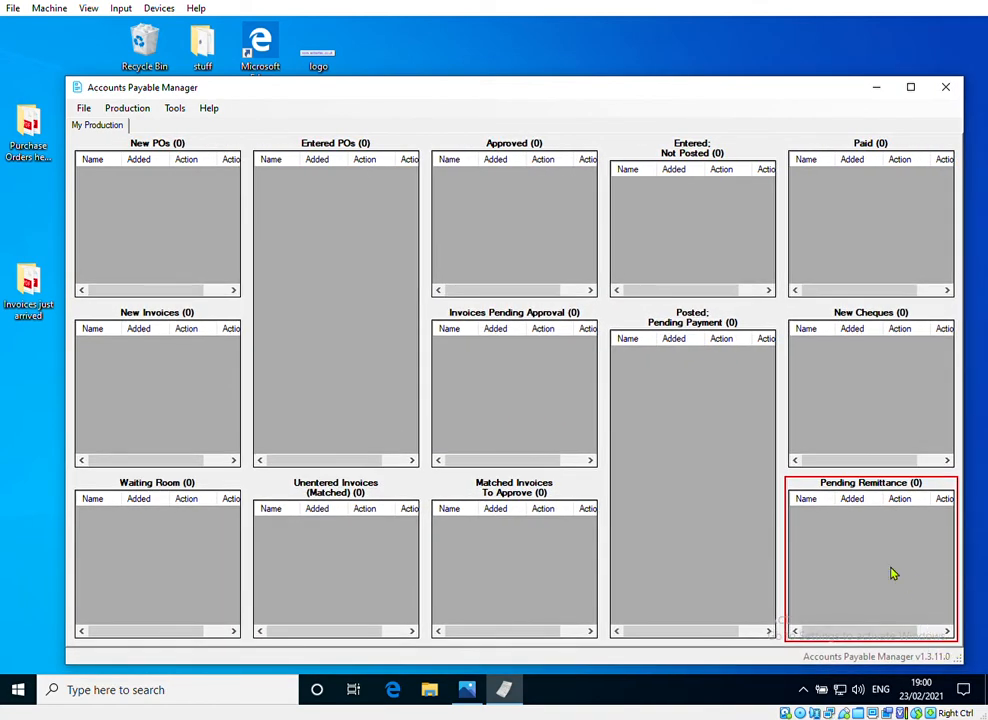
click(25, 140)
double_click(25, 140)
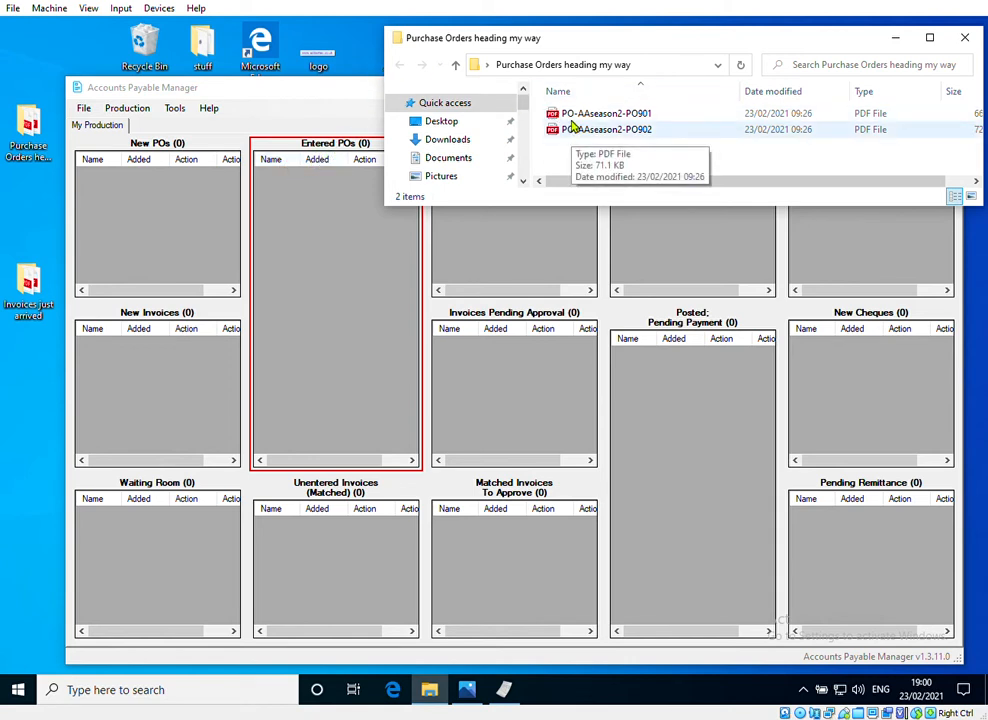
drag(572, 118, 178, 198)
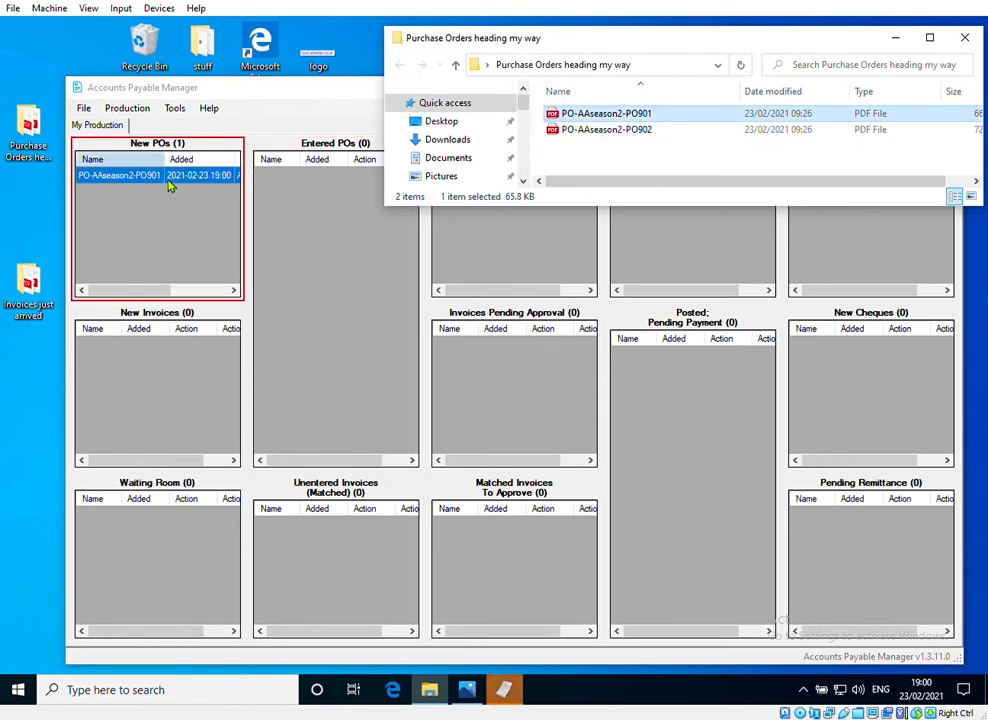
Step: Open PO-AAseason2-PO901 from New POs, read the purchase order, and close the document
right_click(172, 184)
click(181, 185)
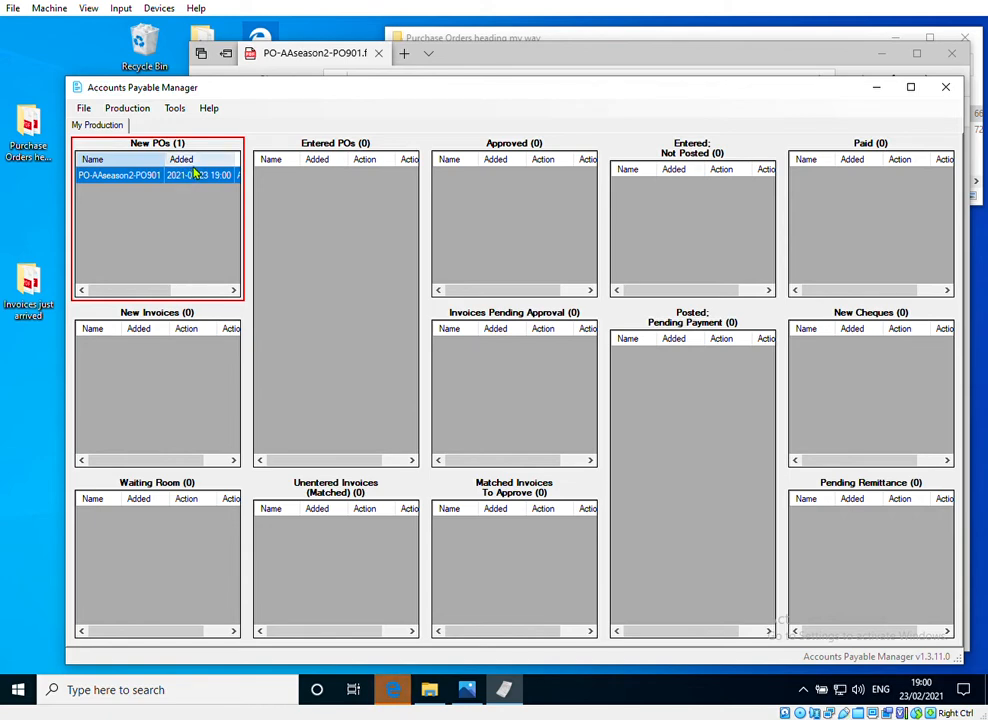
click(288, 58)
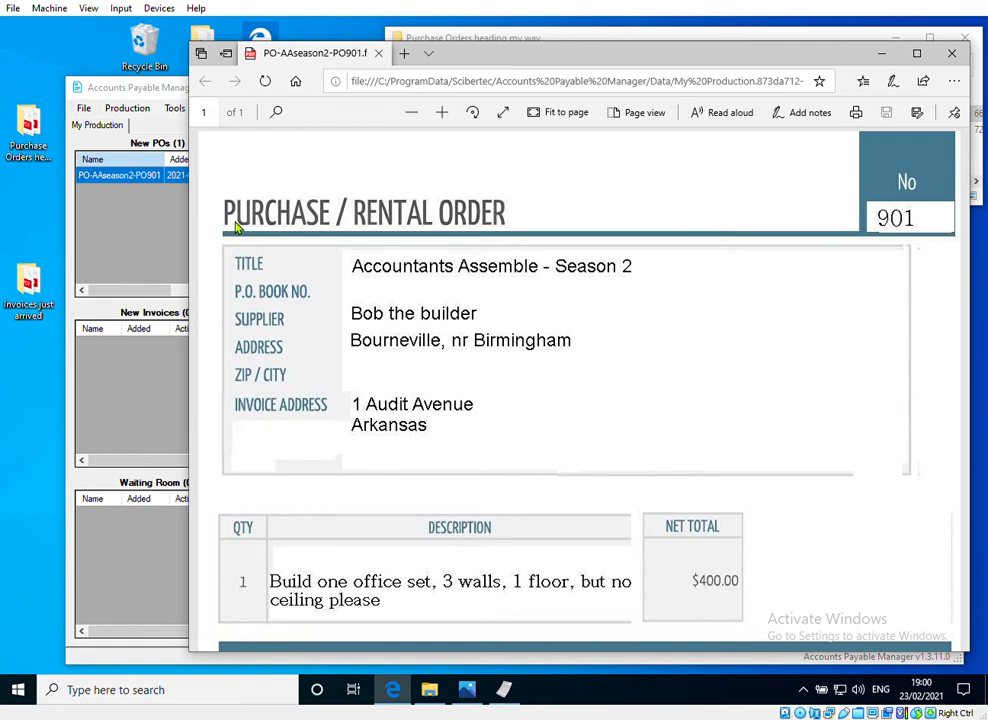
click(951, 53)
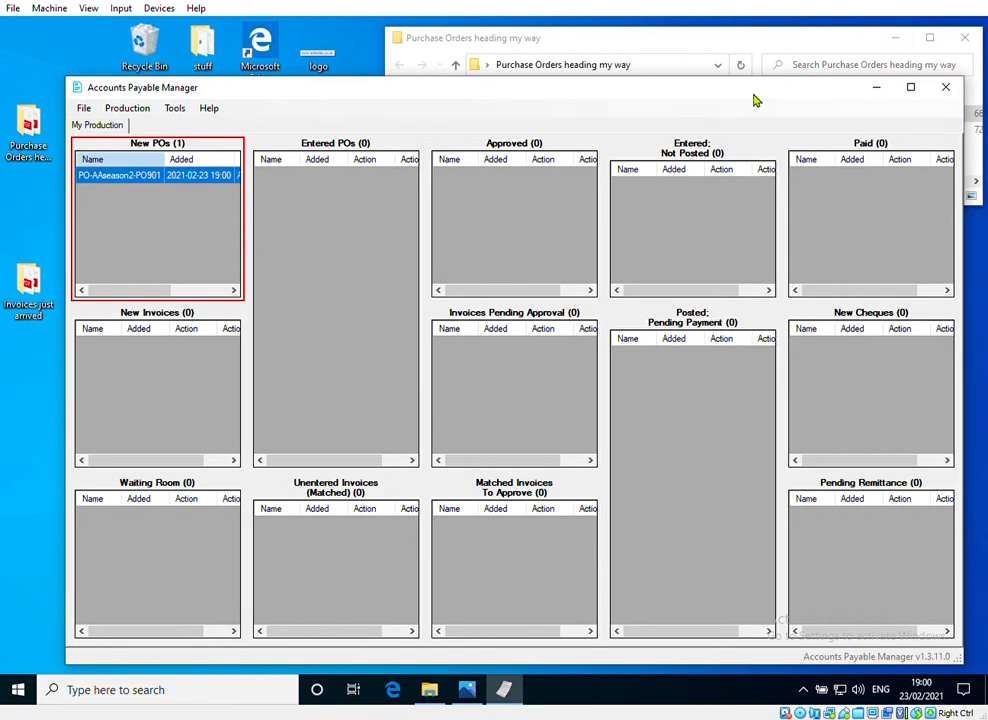
Step: Add PO-AAseason2-PO902 from the purchase orders folder to New POs
click(648, 30)
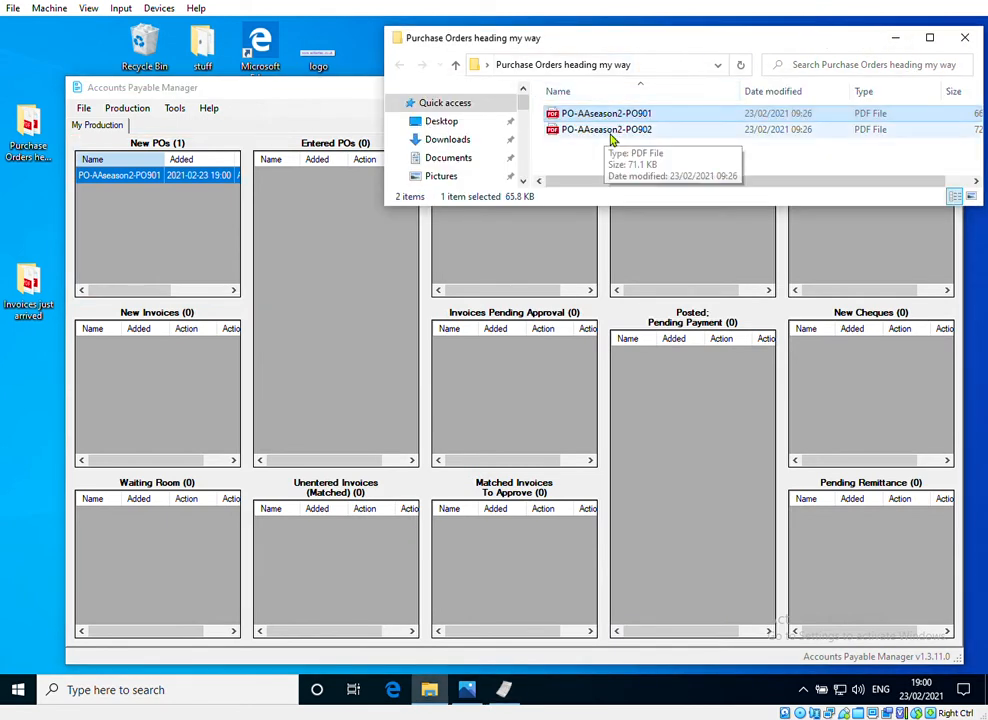
click(580, 132)
drag(580, 134, 146, 199)
Step: Open PO-AAseason2-PO902 from New POs to read it, and close both the document and the purchase orders folder
right_click(146, 192)
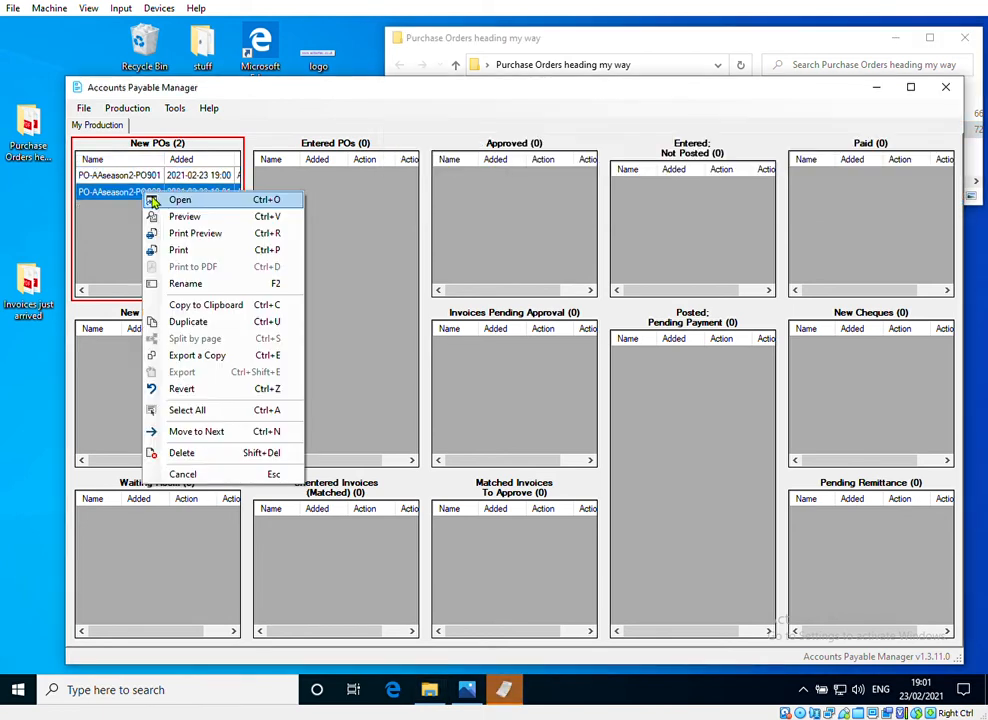
click(152, 199)
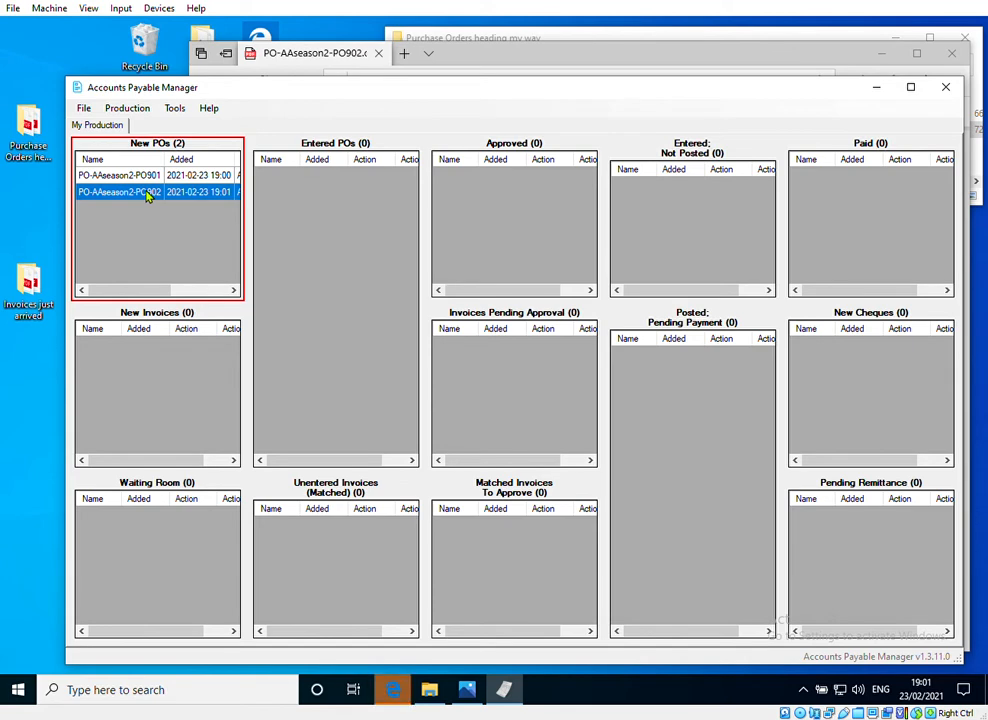
click(302, 58)
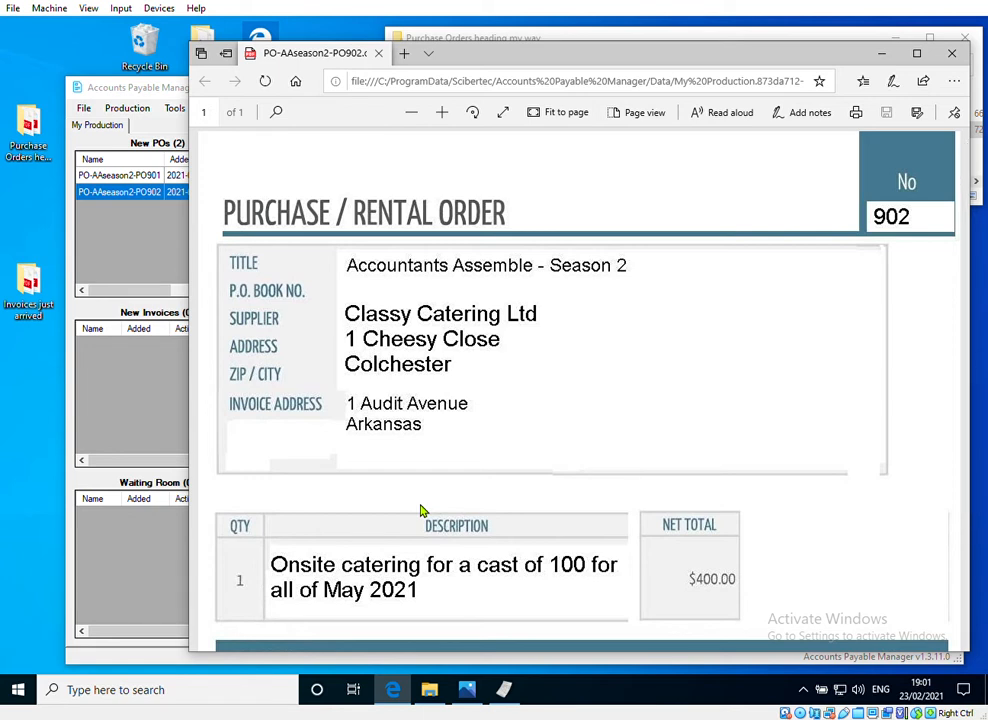
click(952, 55)
click(964, 38)
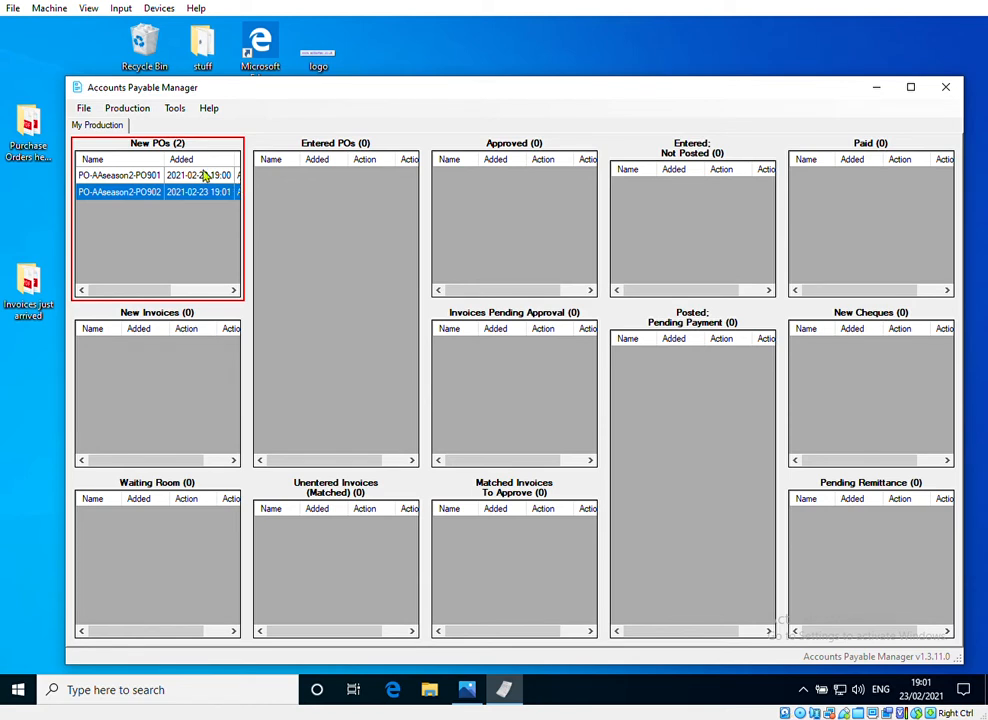
Step: Move PO-AAseason2-PO901 from New POs to Entered POs
double_click(200, 175)
drag(208, 183, 298, 226)
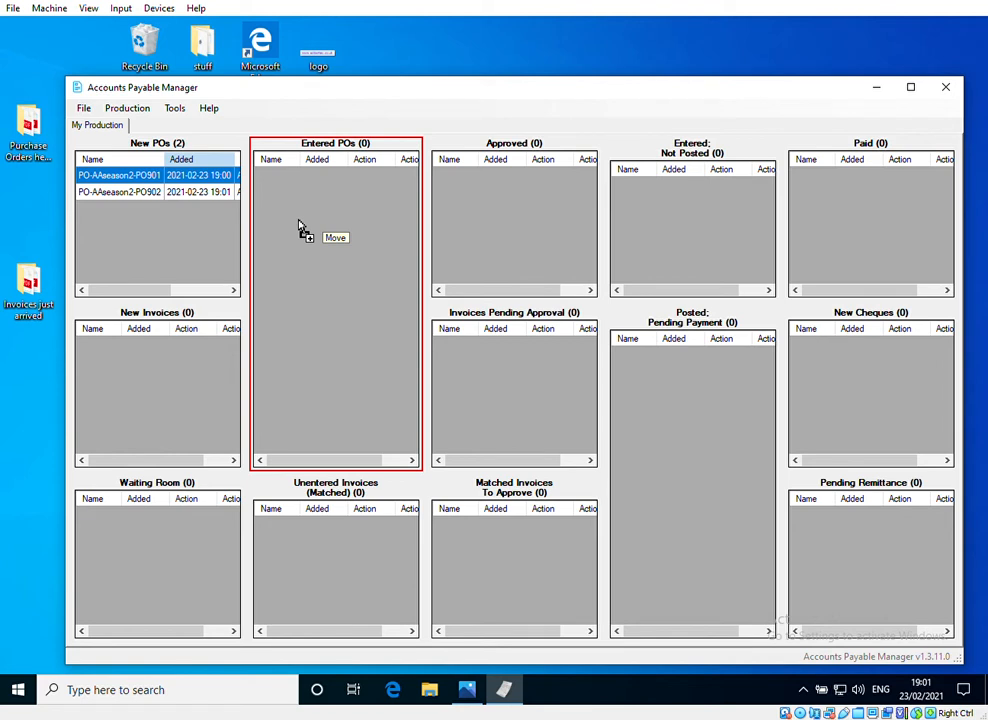
drag(298, 226, 296, 224)
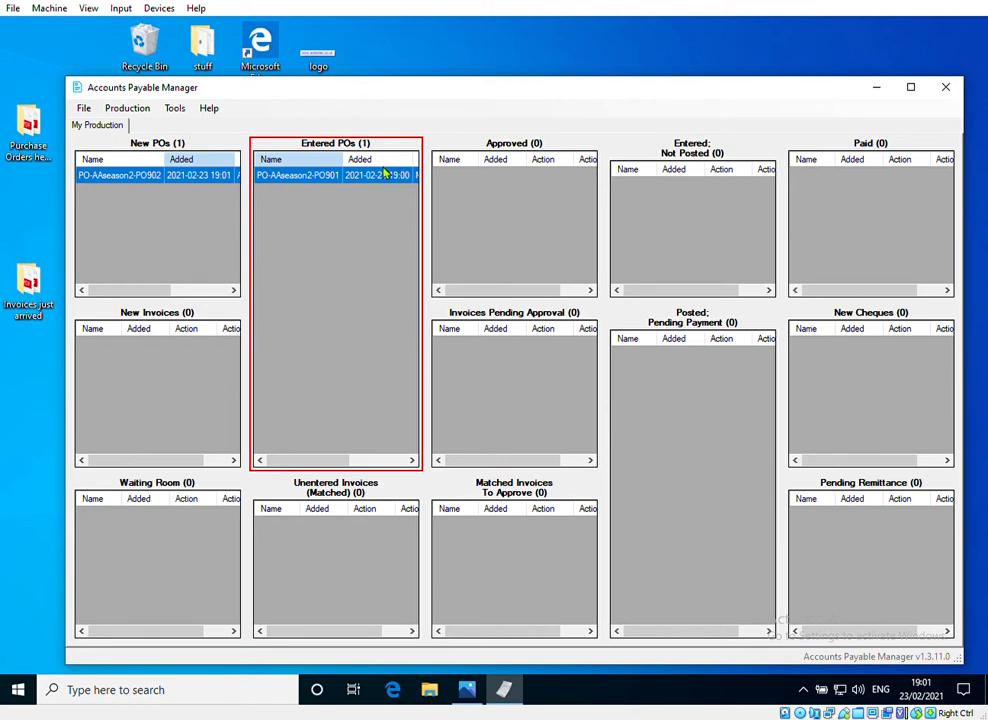
right_click(340, 178)
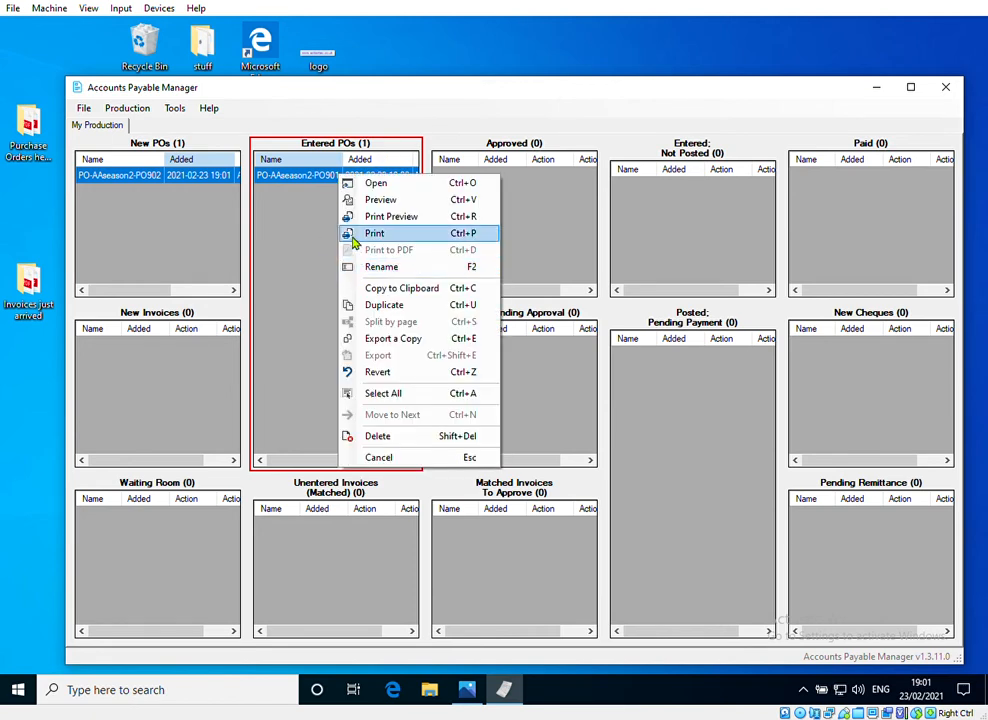
click(364, 270)
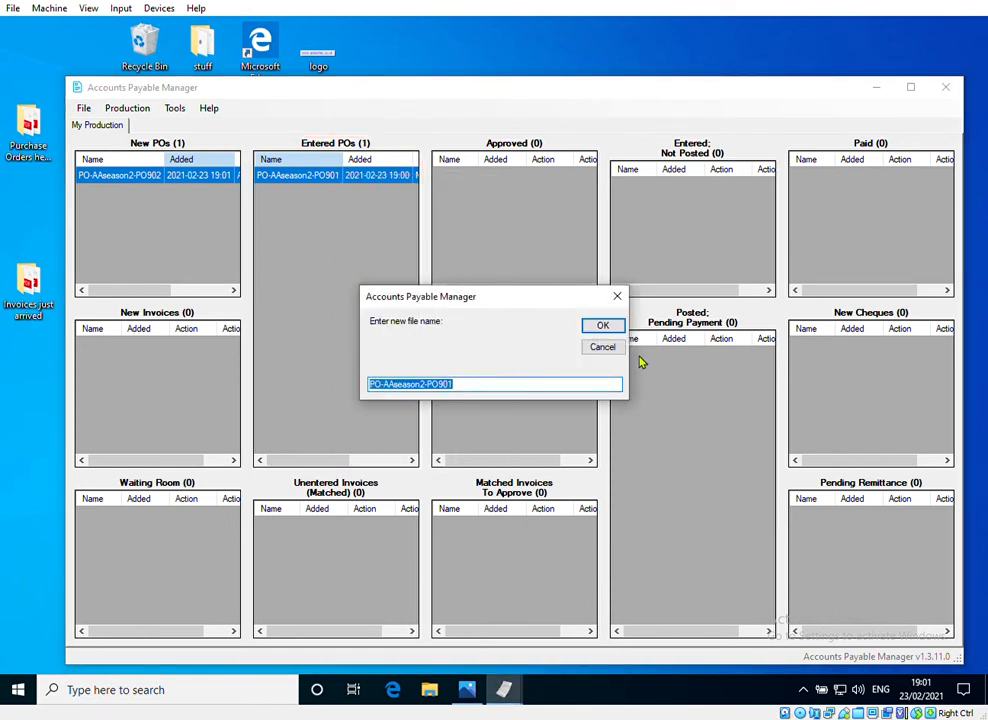
click(602, 346)
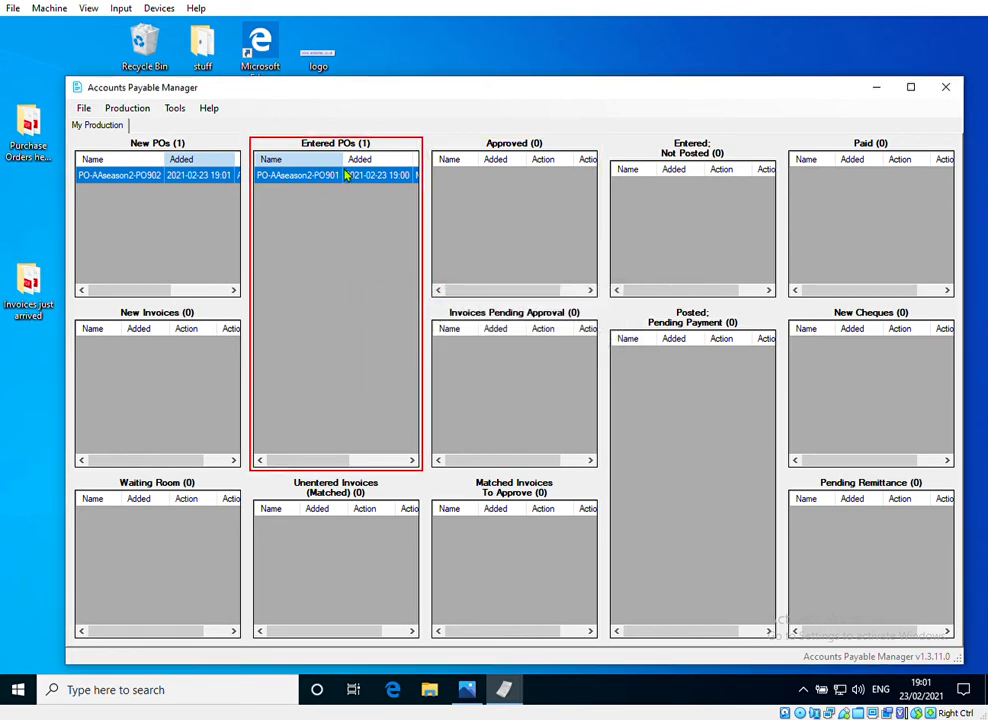
Step: Check the action details of the order in Entered POs and move PO-AAseason2-PO902 from New POs to Entered POs
drag(288, 466, 345, 466)
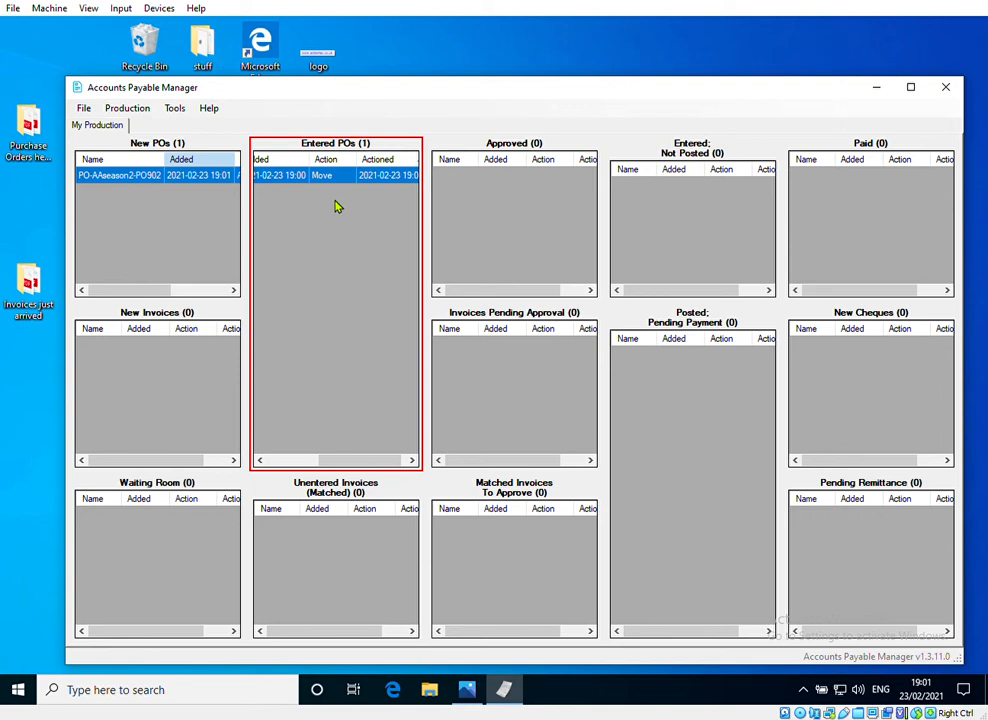
drag(126, 176, 293, 232)
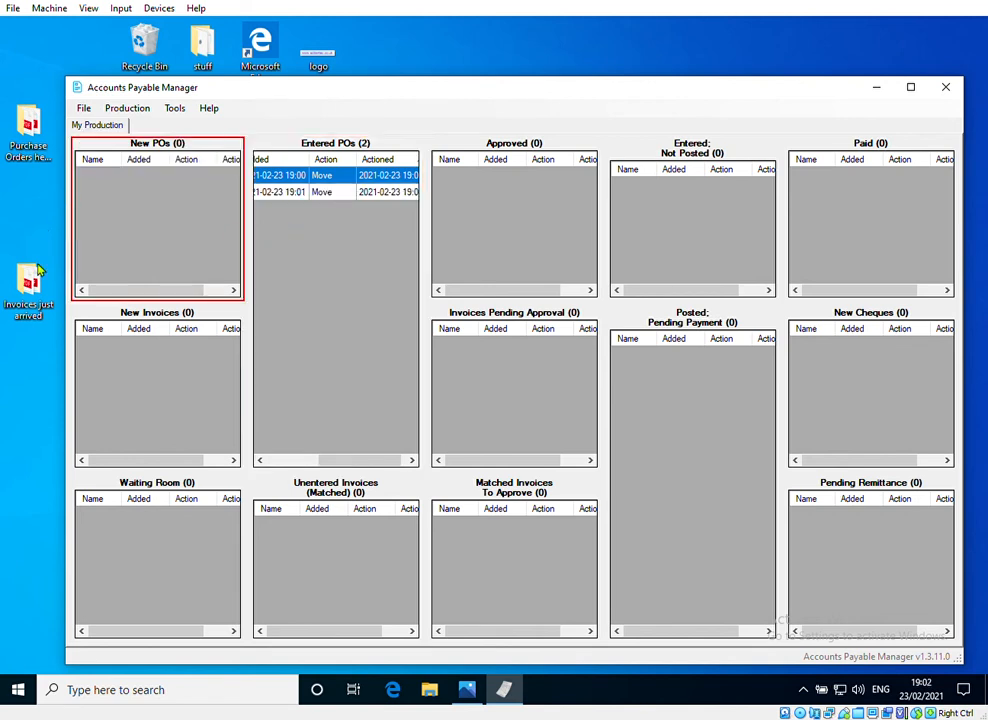
Step: Add Invoice-bob-90125 and Invoice-classyC together from the "Invoices just arrived" folder to New Invoices
click(25, 303)
double_click(25, 305)
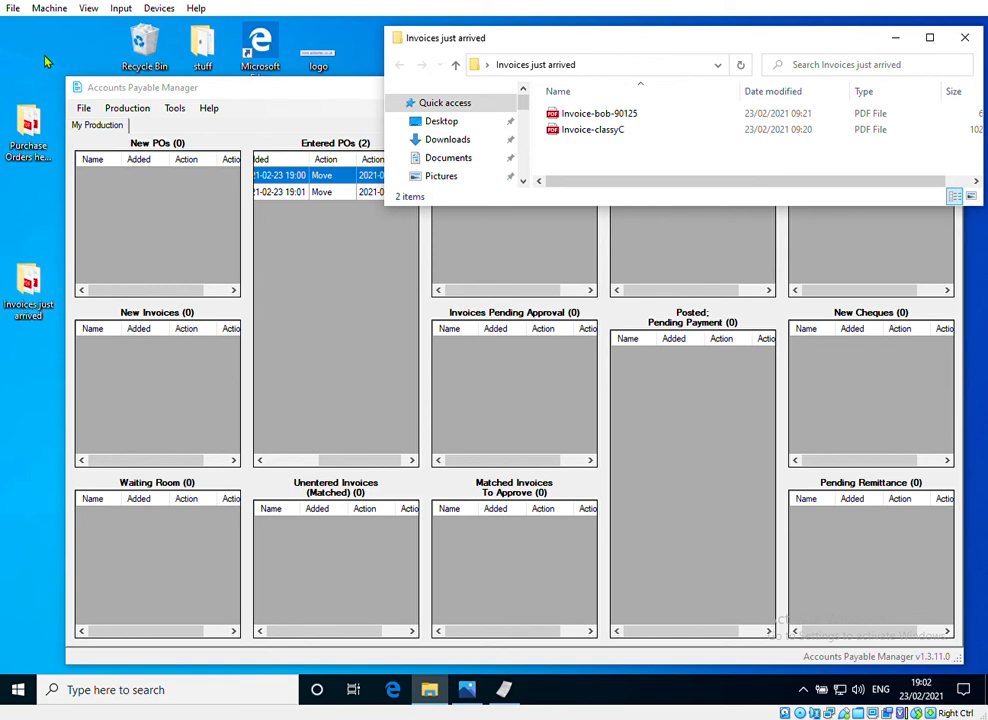
click(601, 115)
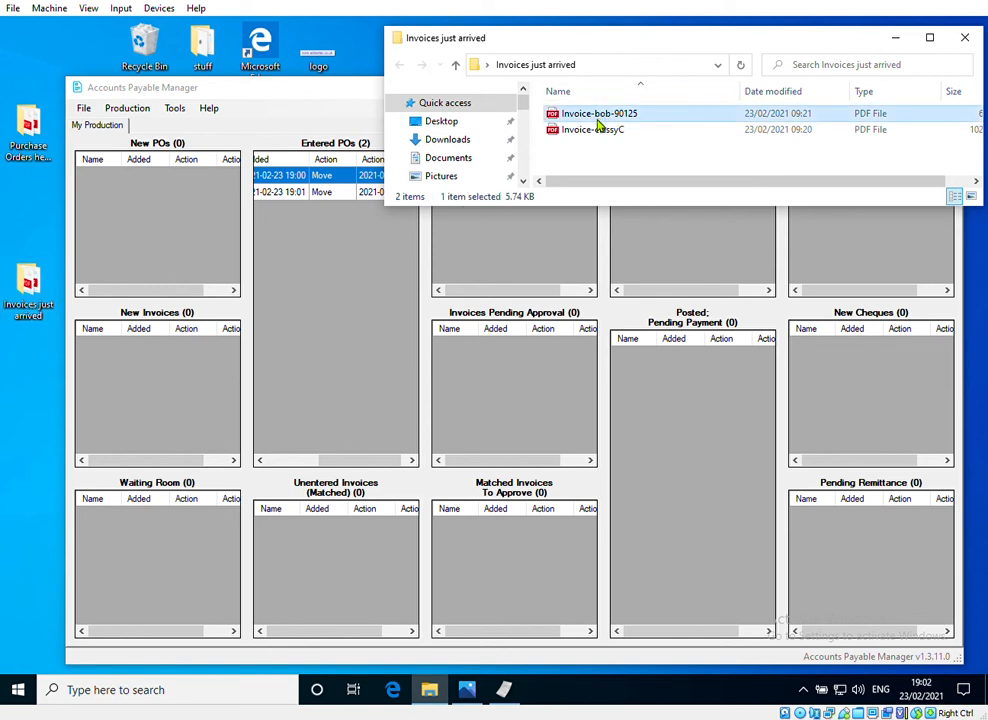
shift+click(601, 131)
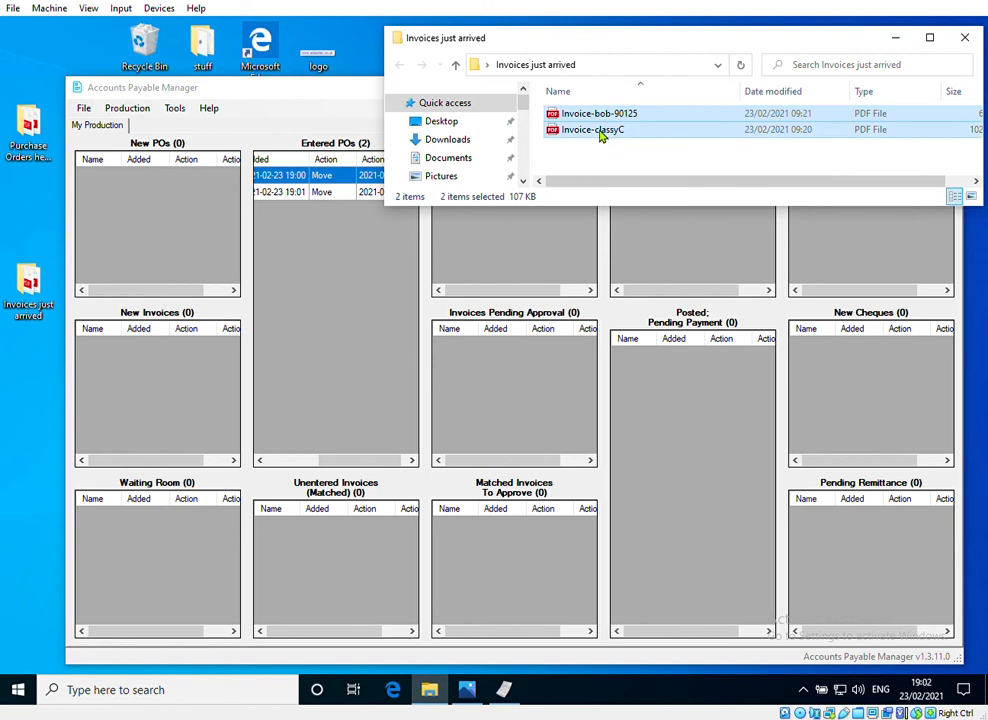
drag(601, 135, 170, 382)
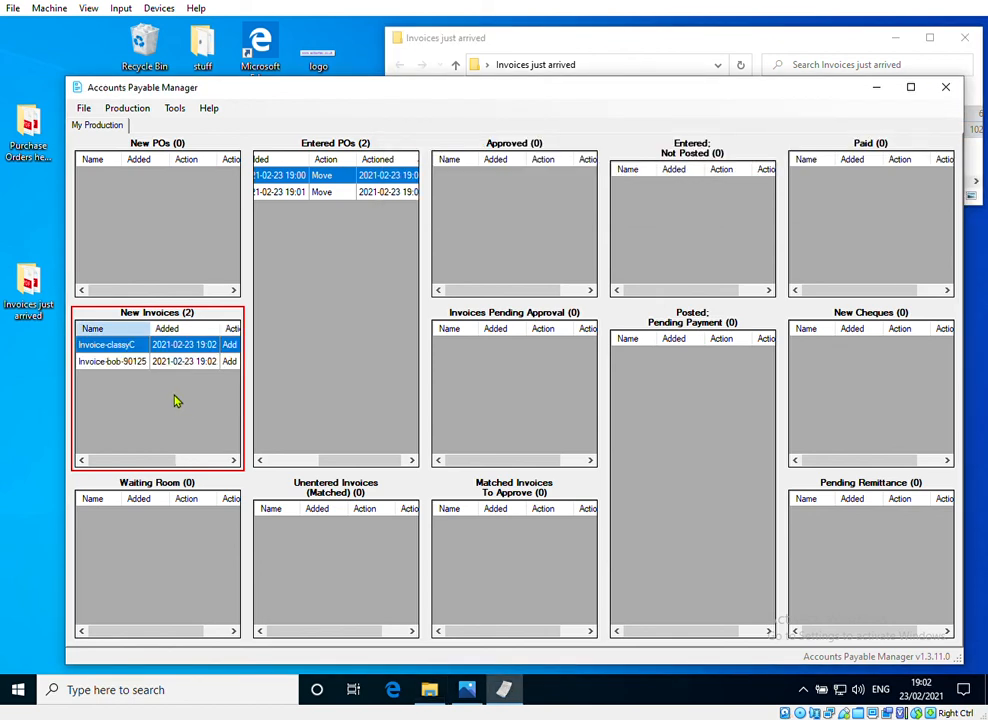
Step: Open Invoice-classyC from New Invoices, read the invoice, and close the document
right_click(147, 345)
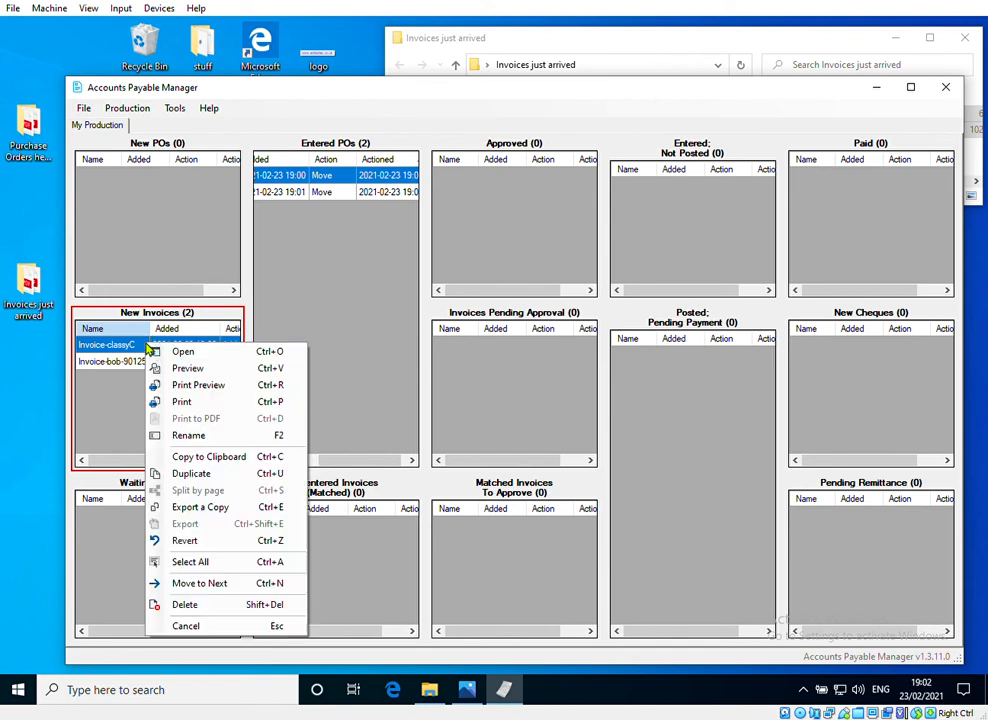
click(168, 366)
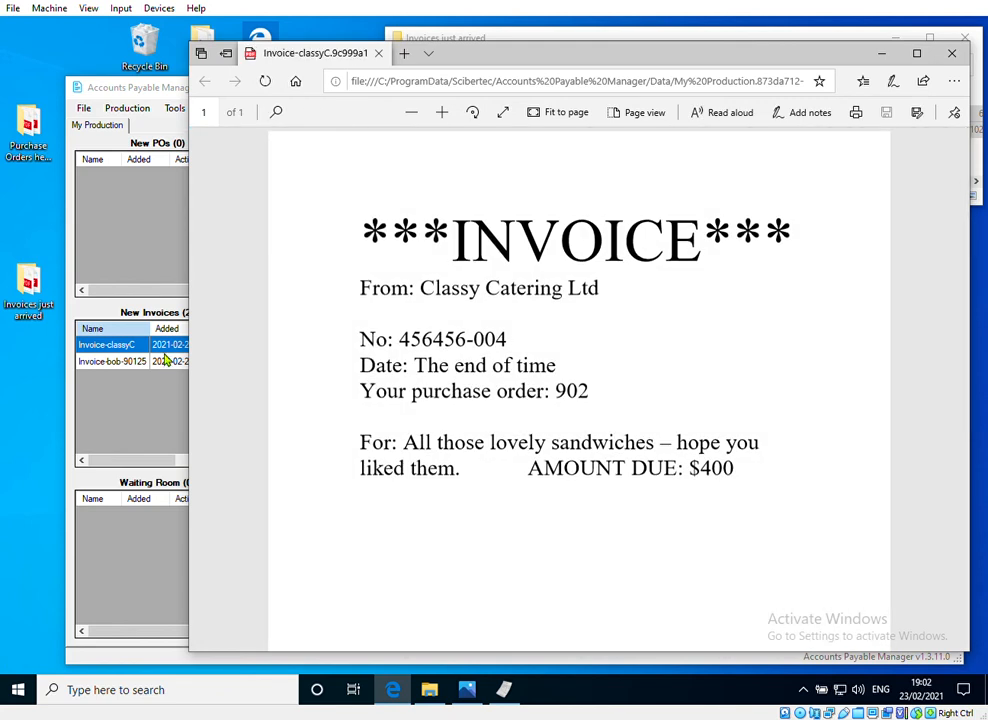
click(952, 54)
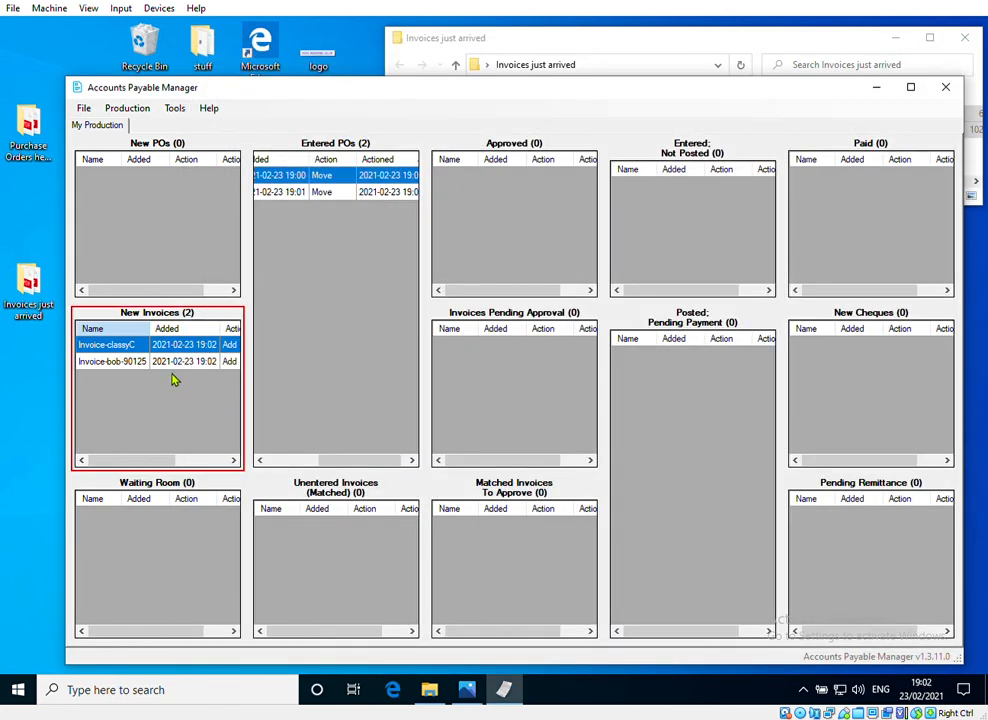
Step: Open Invoice-bob-90125 from New Invoices to read it
right_click(136, 361)
click(200, 366)
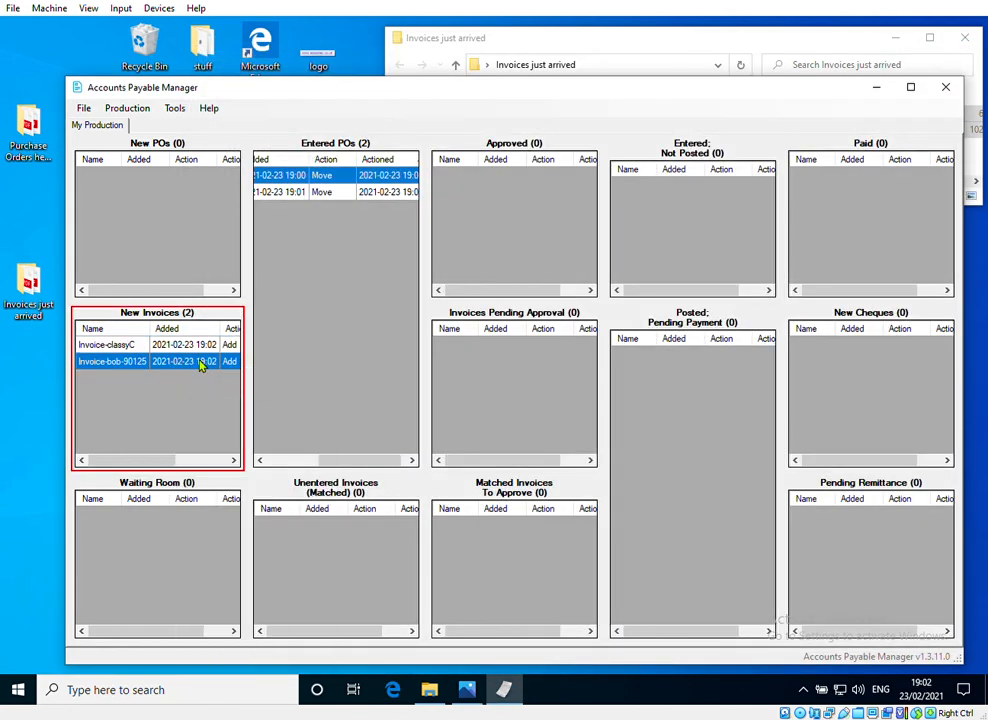